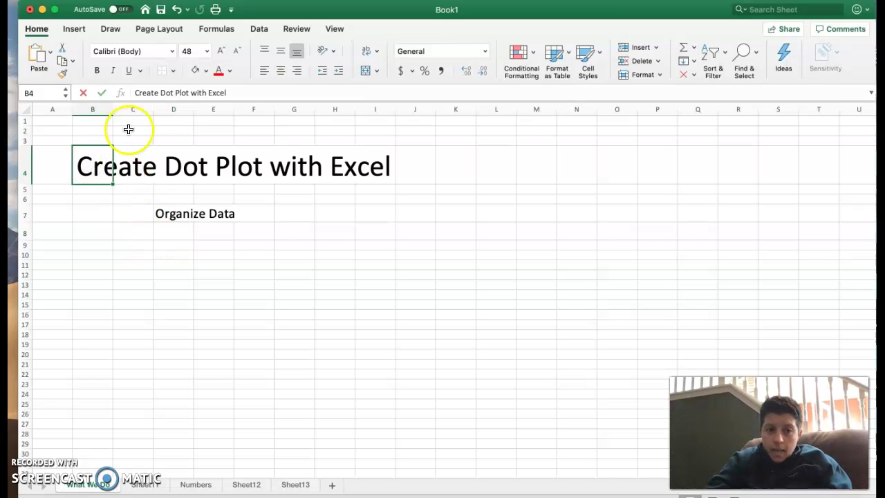
- Change the heading in cell B4 to "CreateBar graphs and Line graphs with Excel"
left_click(163, 93)
left_click_drag(163, 92, 197, 93)
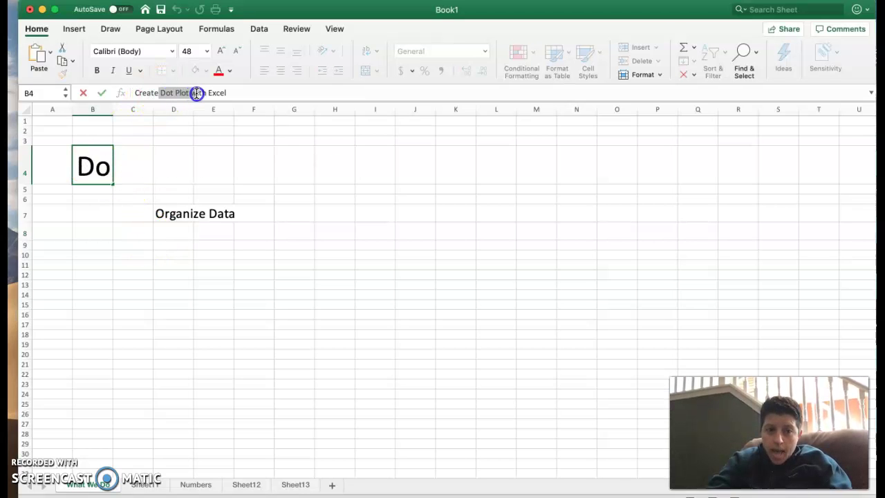
type("Bar graph")
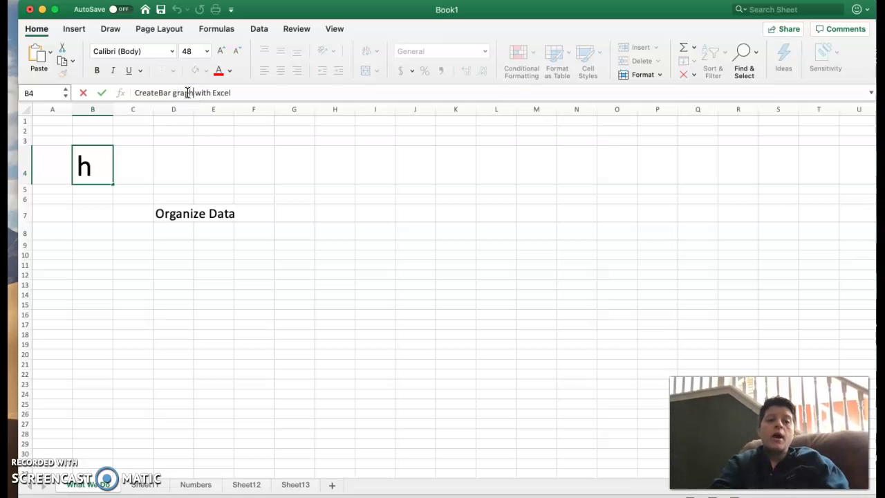
type("s and Line graph")
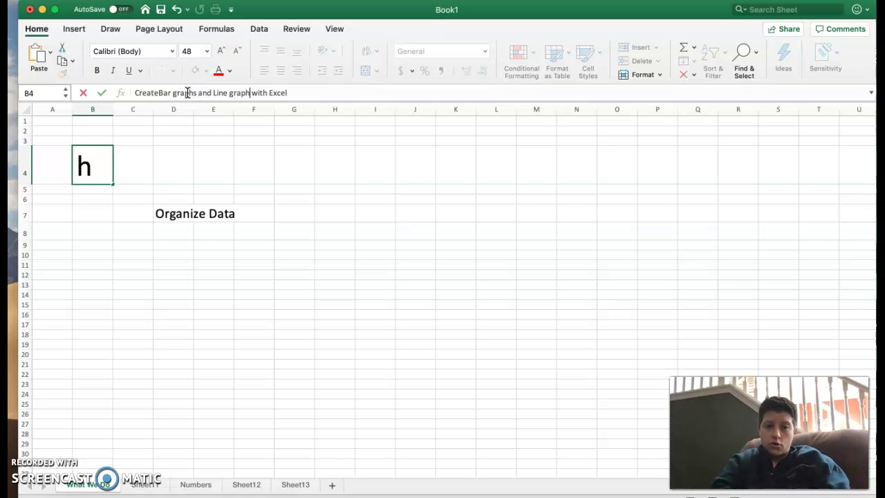
type("s")
key("Return")
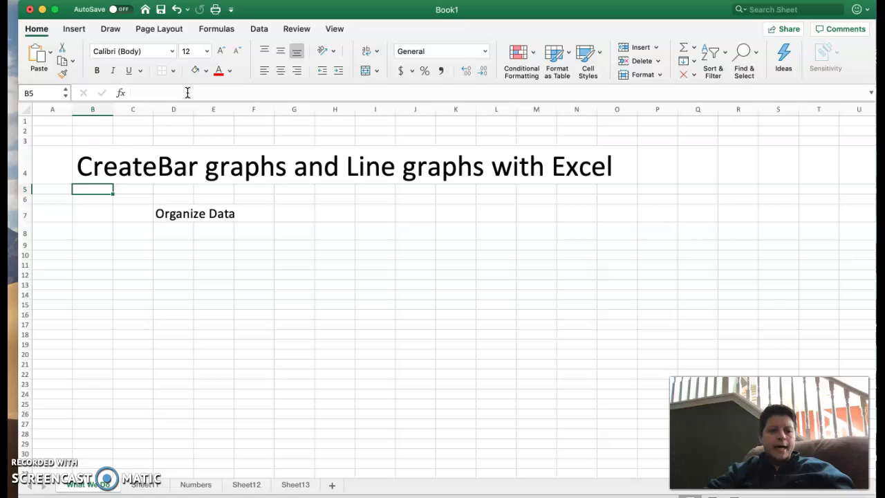
- Open Sheet13 and select the Month and Average High Temperature data in A1:B13
left_click(296, 485)
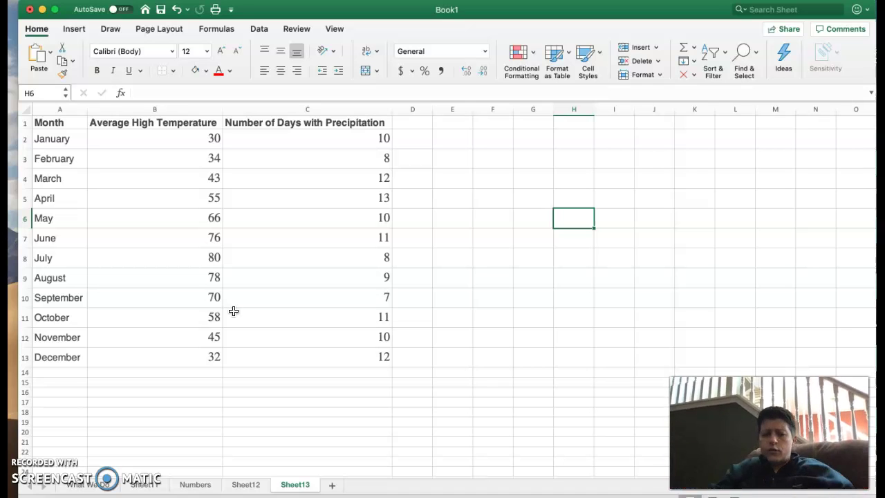
left_click(60, 121)
left_click_drag(61, 121, 141, 359)
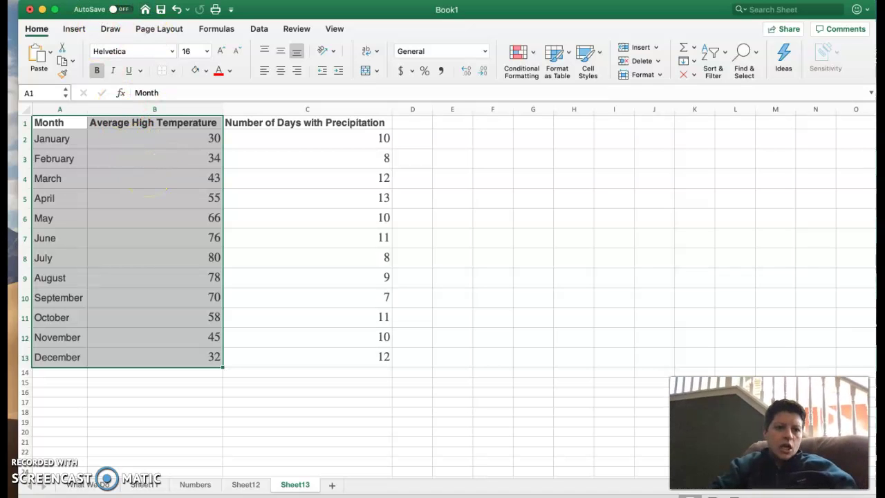
- Insert a 2-D clustered column chart of the monthly average high temperatures and enlarge it
left_click(72, 29)
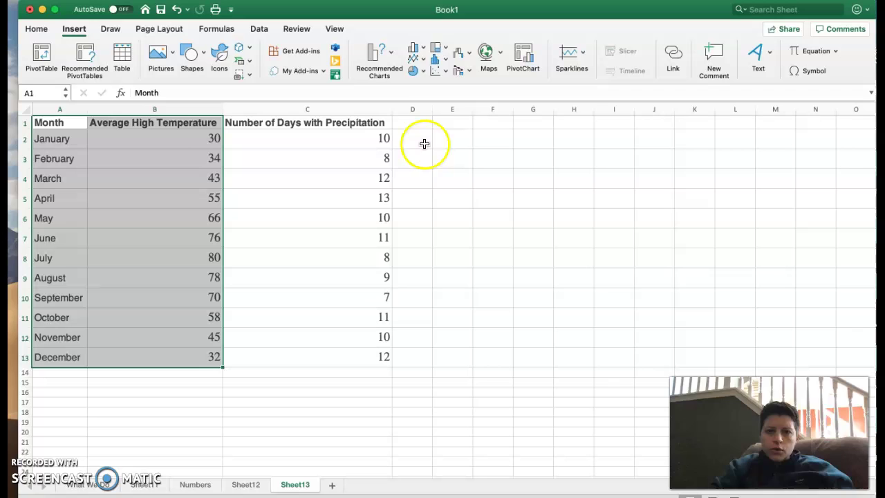
left_click(421, 49)
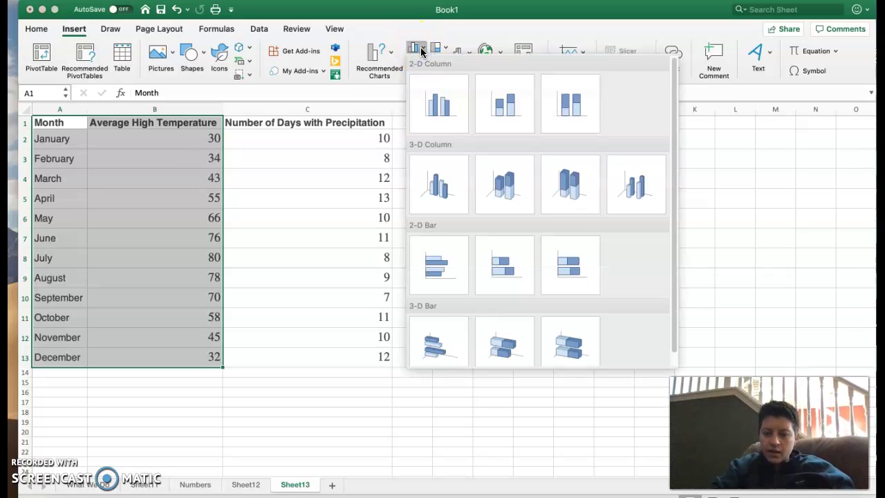
left_click(435, 118)
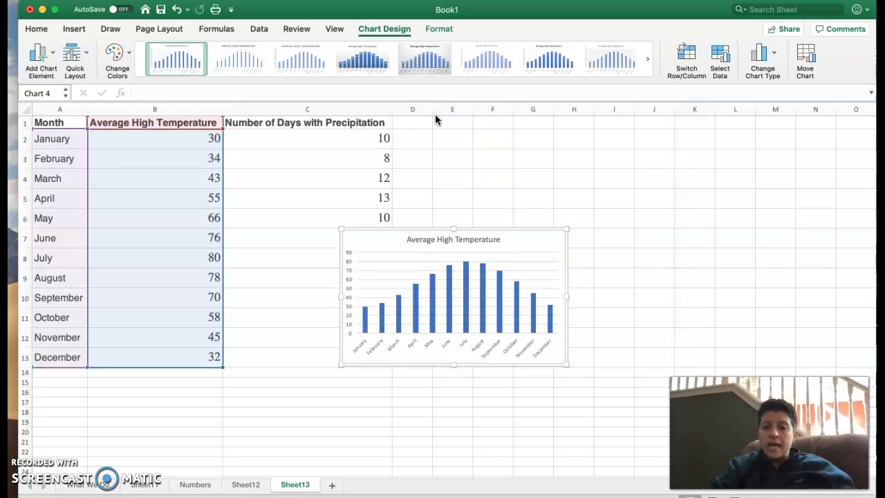
left_click(566, 229)
left_click_drag(565, 230, 667, 173)
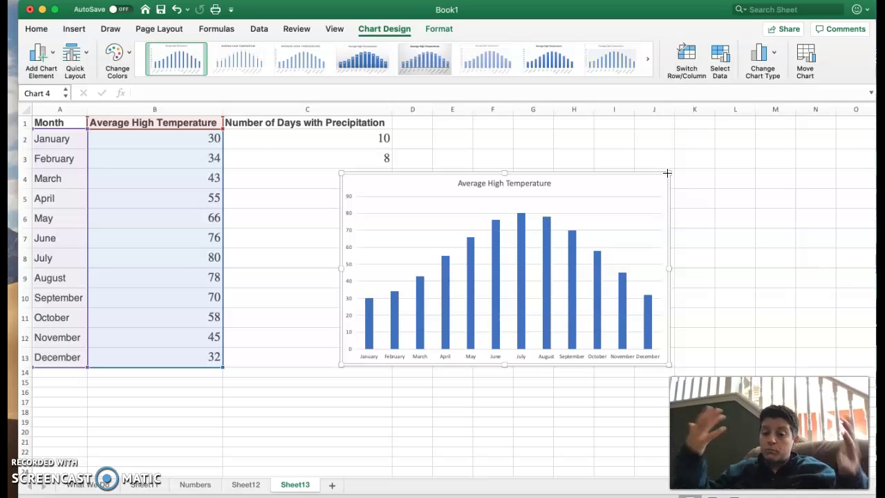
- Delete the Average High Temperature column chart
mouse_move(423, 258)
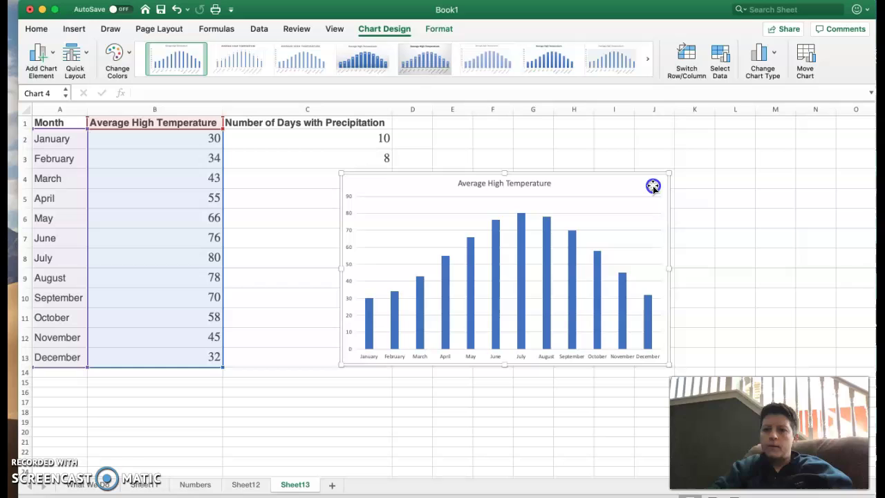
key("Escape")
key("Delete")
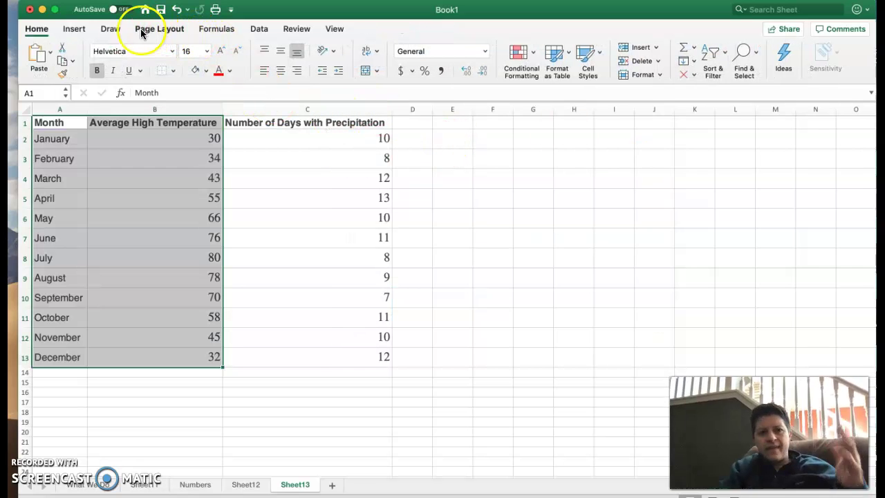
- Insert a 2-D line chart of the average high temperature for each month
left_click(74, 28)
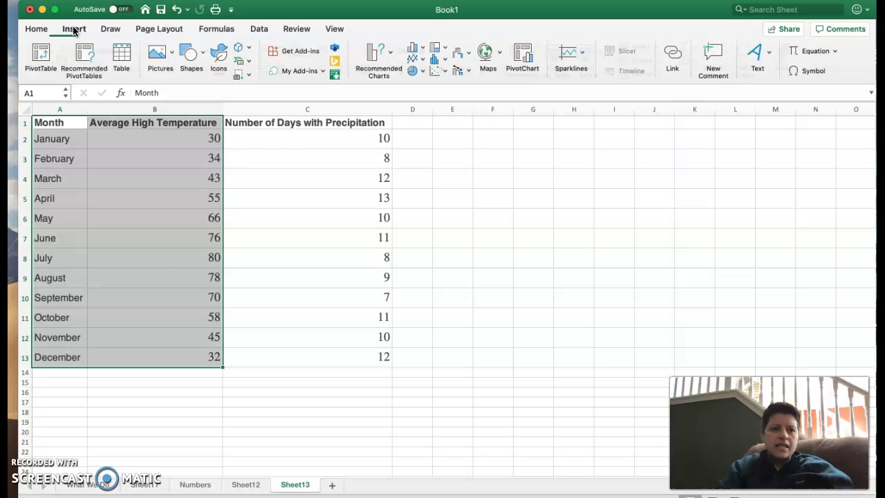
left_click(414, 59)
left_click(436, 119)
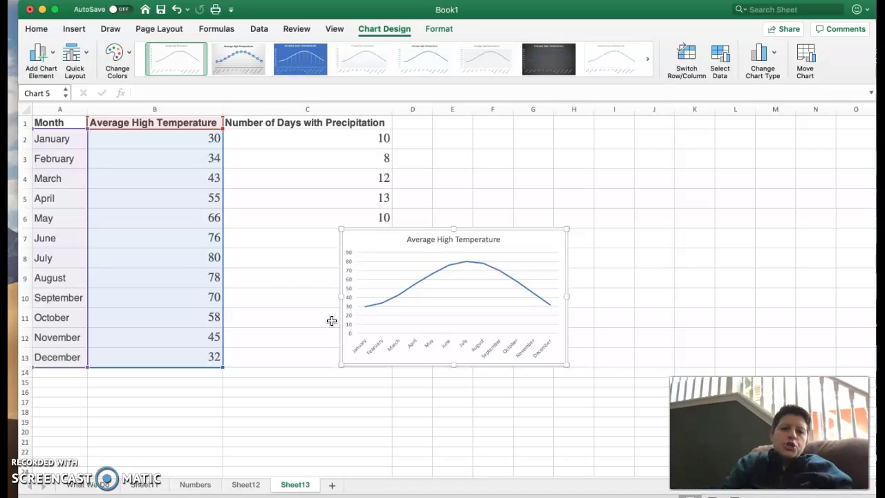
- Try the round-marker and solid blue chart styles on the line chart and enlarge the chart
left_click(164, 65)
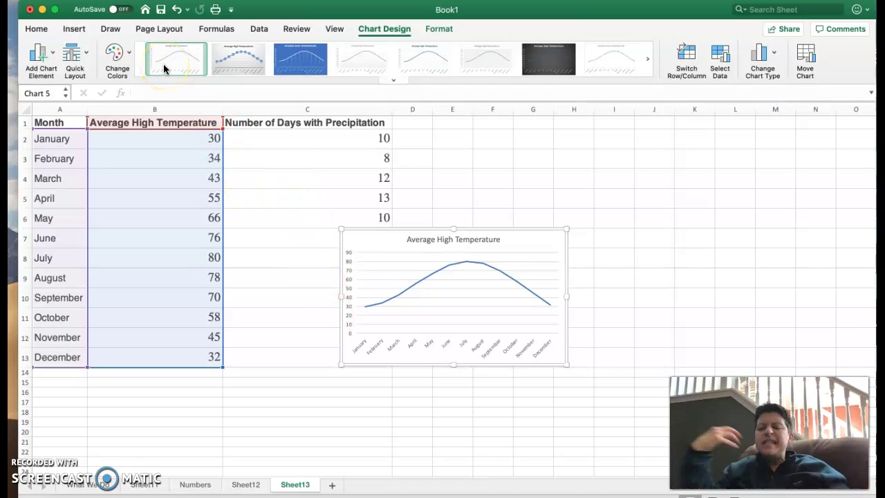
left_click(212, 58)
left_click(238, 60)
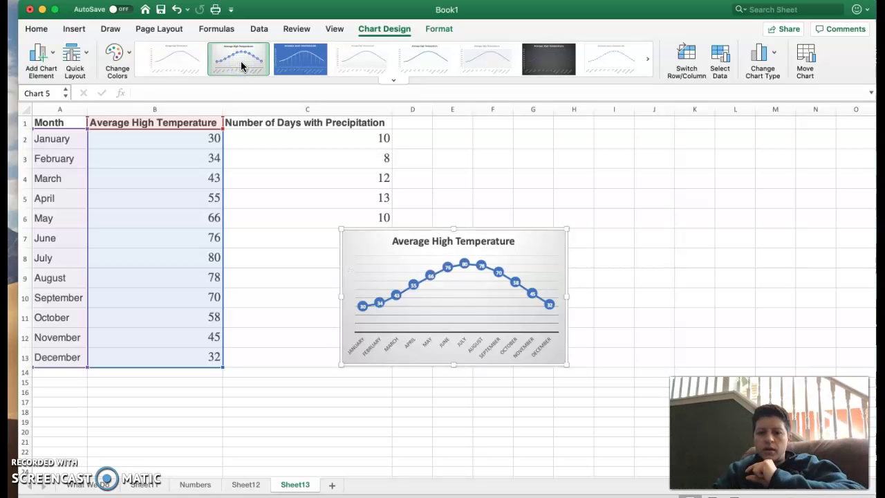
left_click(299, 60)
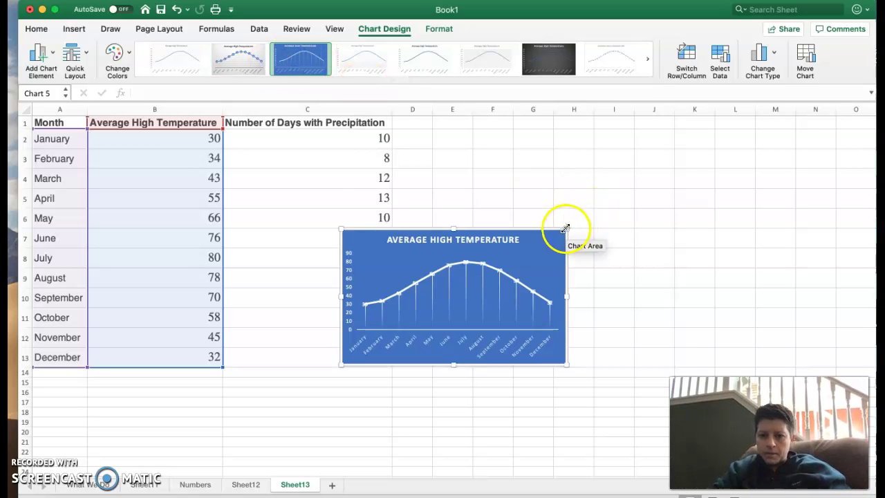
left_click_drag(566, 229, 685, 174)
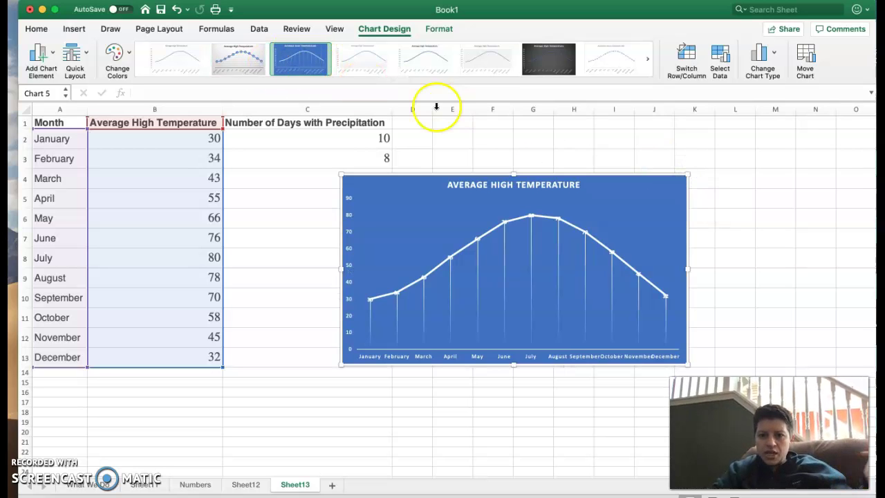
- Try the next light chart styles on the temperature line chart, finishing with the dark background style
left_click(361, 68)
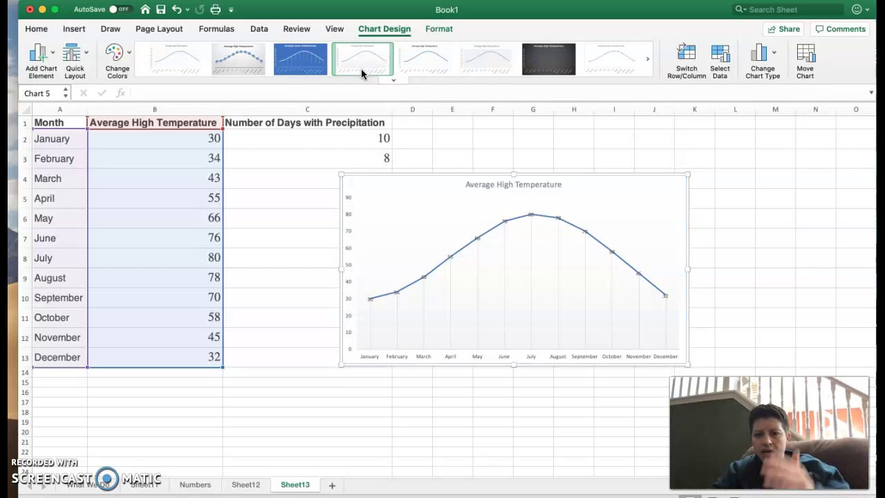
left_click(415, 56)
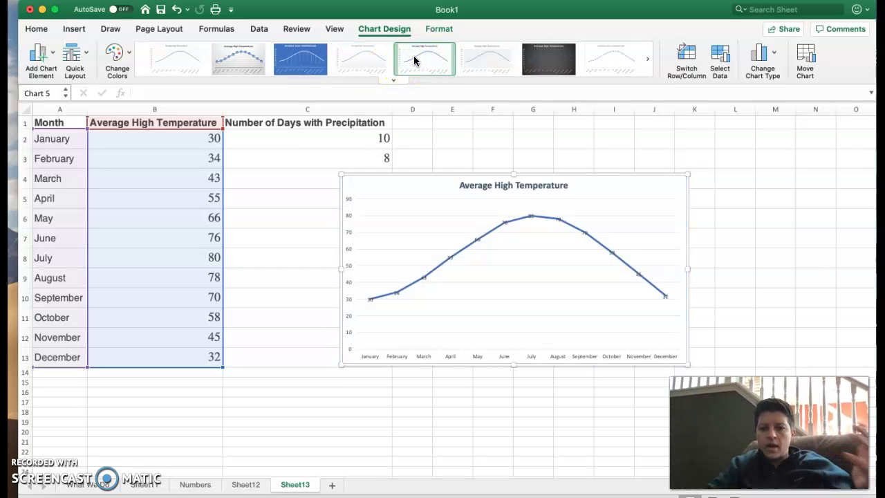
left_click(486, 58)
left_click(534, 67)
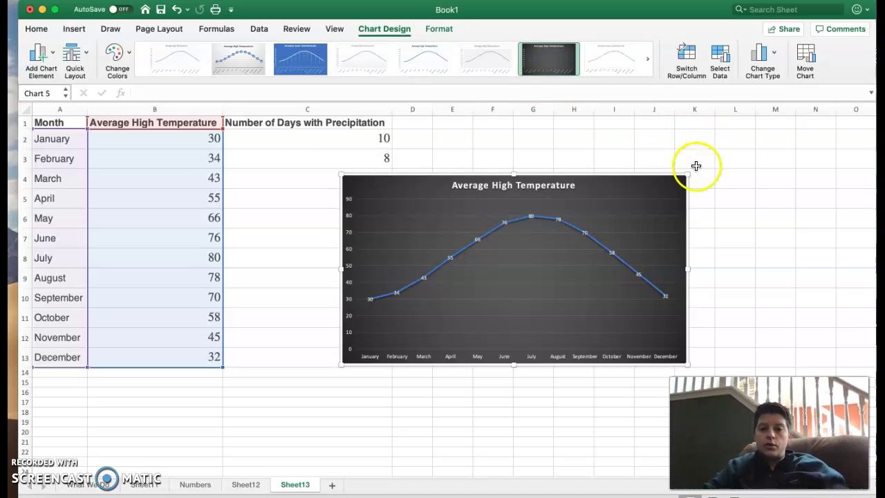
- Delete the Average High Temperature line chart and clear the data selection
left_click(669, 185)
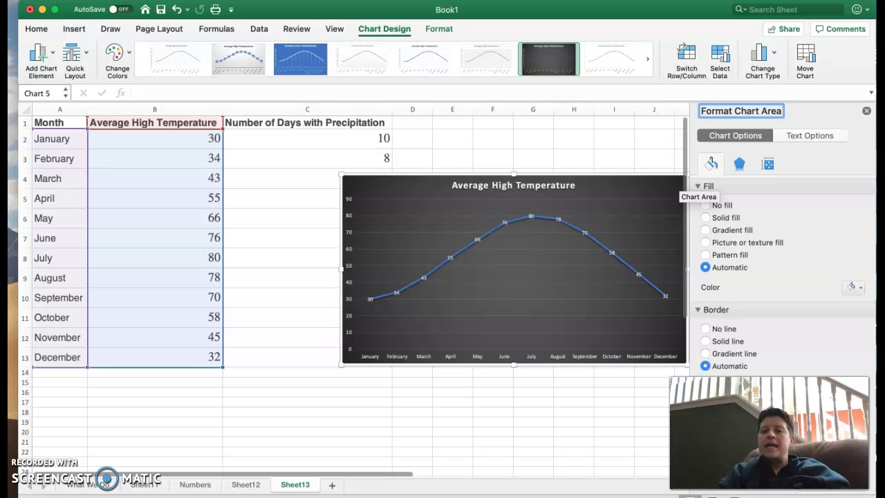
left_click(867, 112)
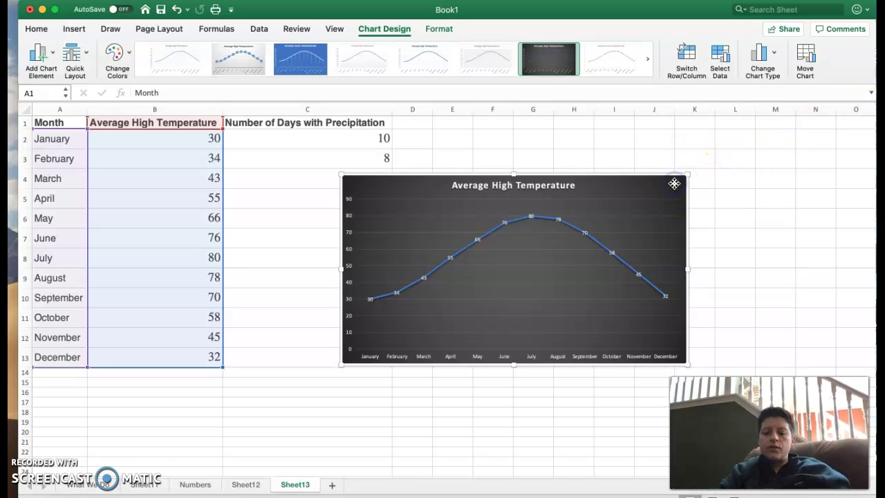
key("Delete")
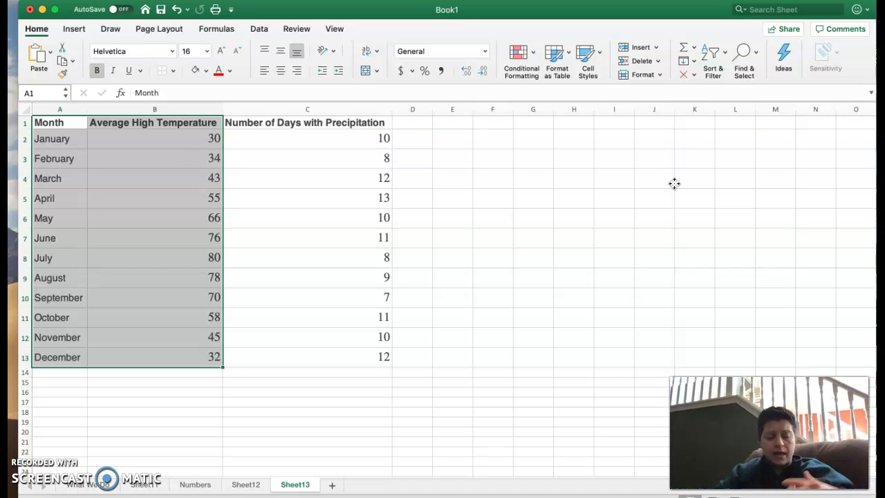
left_click(492, 218)
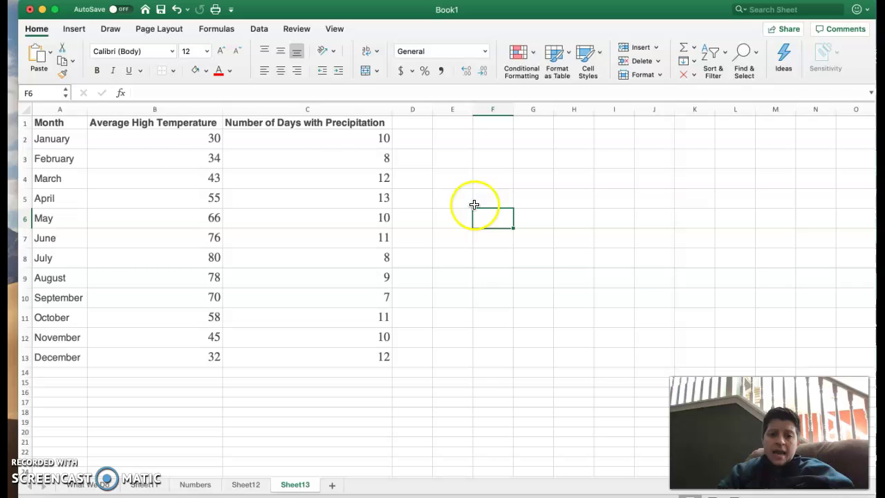
- Insert a 2-D clustered column chart of months, average high temperature and number of days with precipitation from A1:C13
left_click(60, 122)
left_click_drag(60, 122, 297, 362)
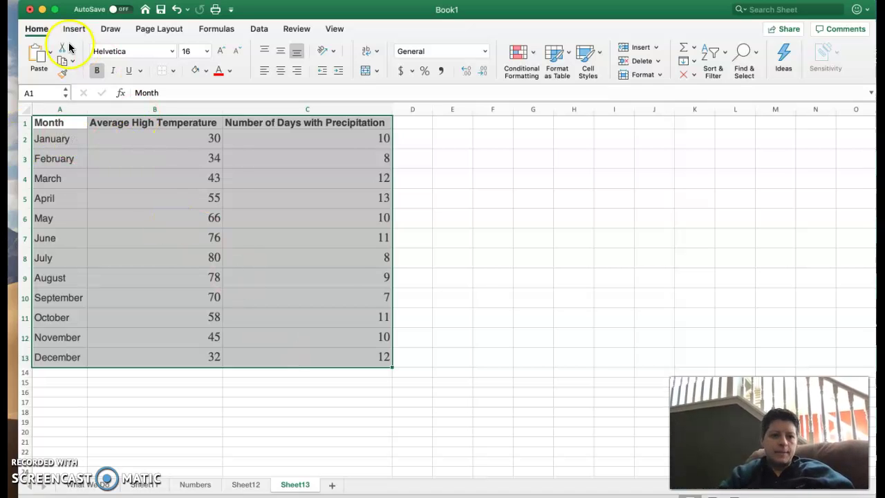
left_click(75, 29)
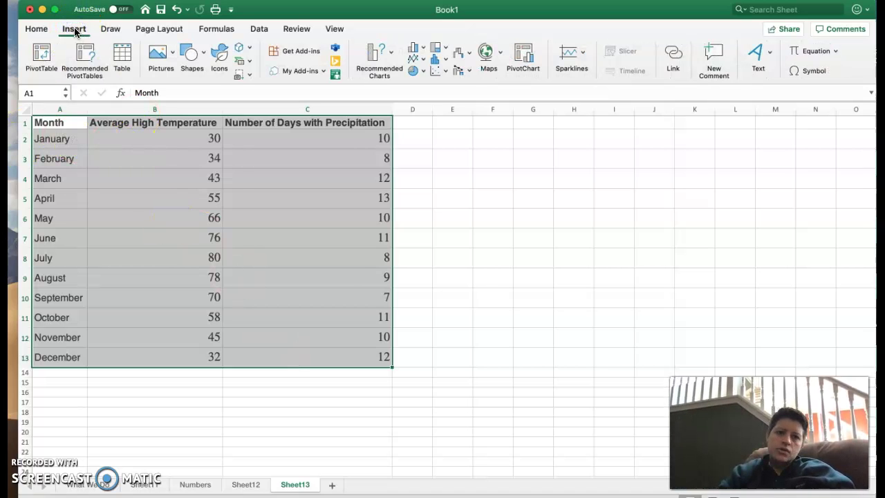
left_click(416, 49)
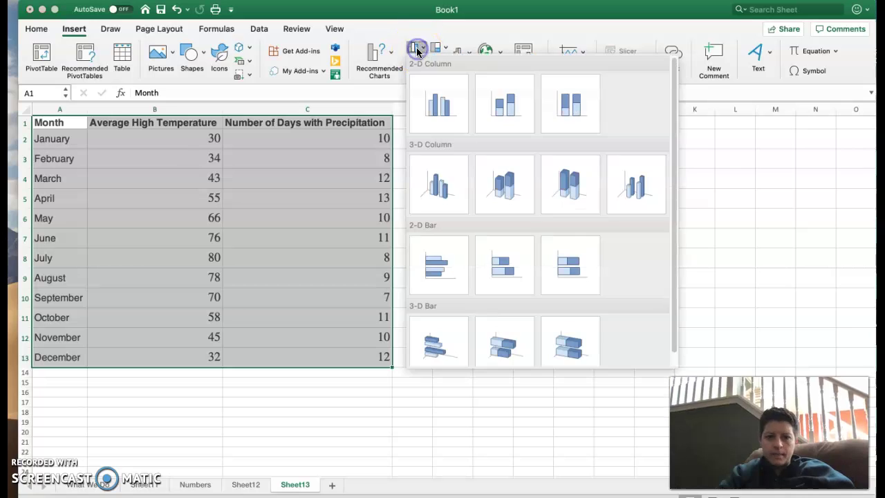
left_click(435, 106)
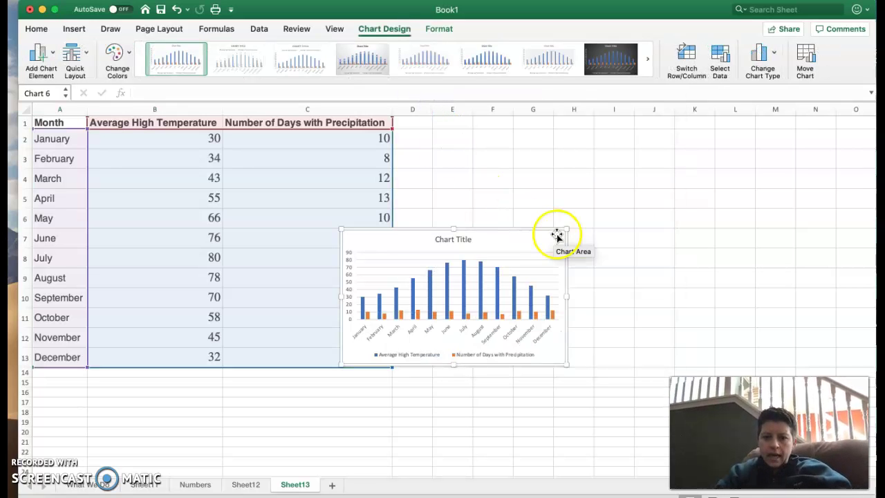
- Enlarge the two-series column chart so all month labels are readable and move it over column C
left_click_drag(567, 229, 655, 135)
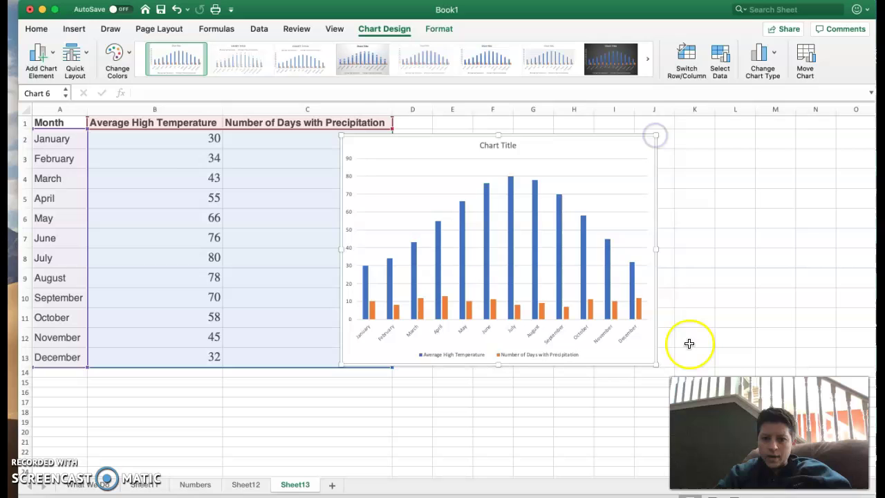
left_click_drag(653, 362, 779, 407)
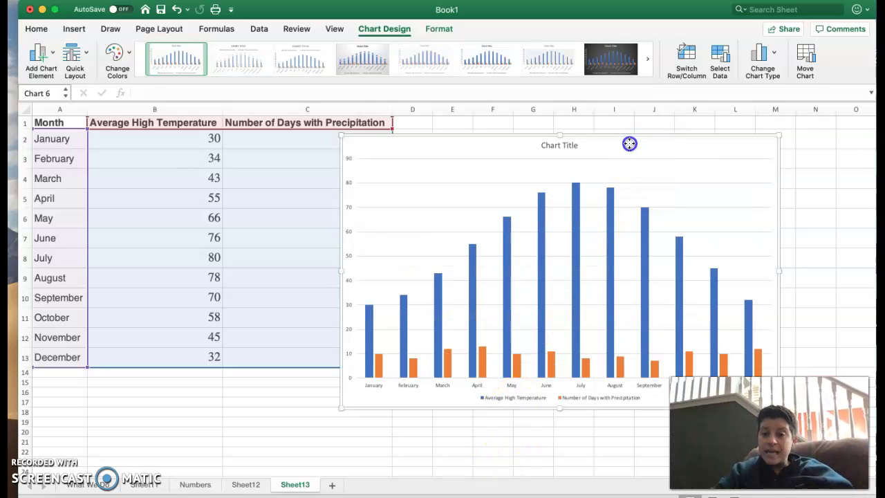
left_click_drag(629, 143, 511, 139)
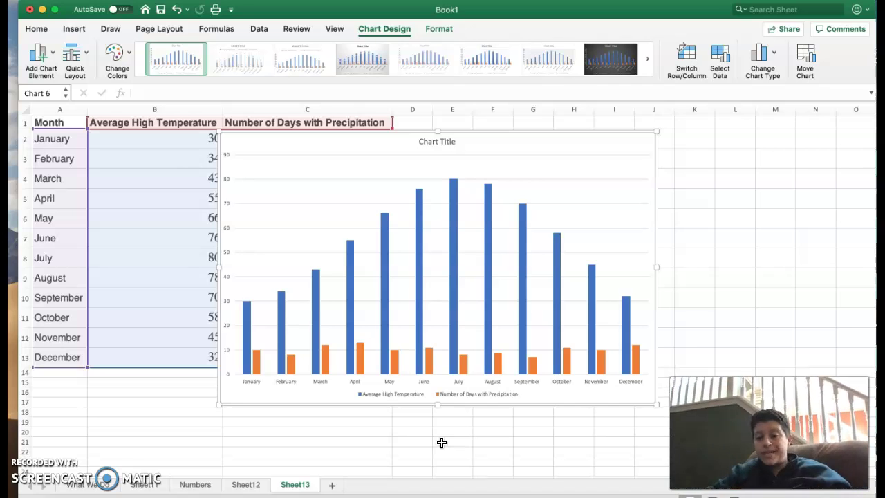
- Replace the column chart's placeholder title with "Title it something"
left_click(434, 142)
left_click(434, 141)
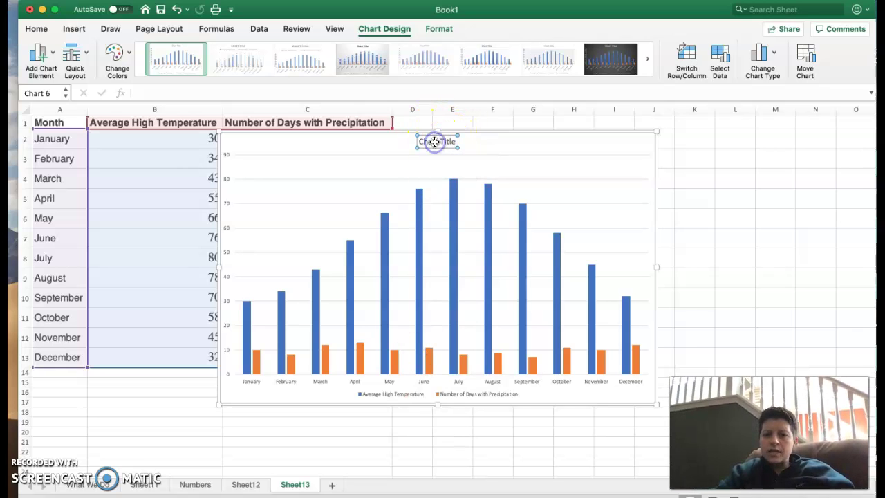
double_click(427, 141)
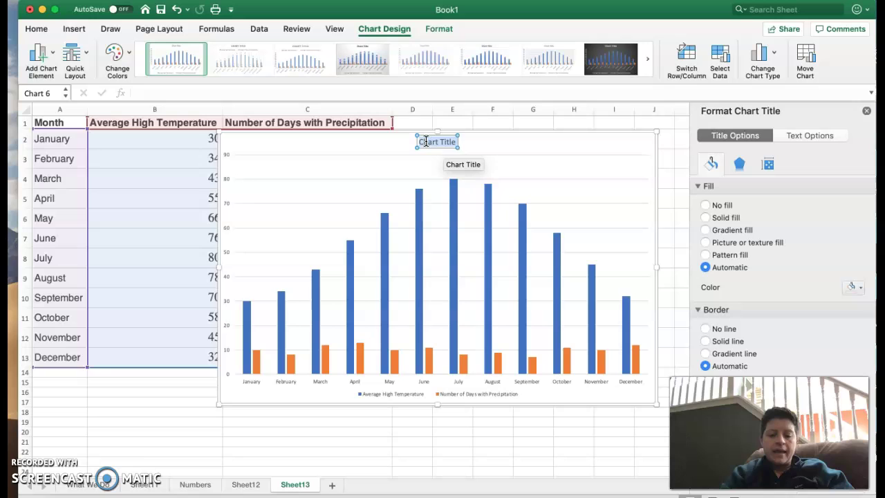
type("Title it something")
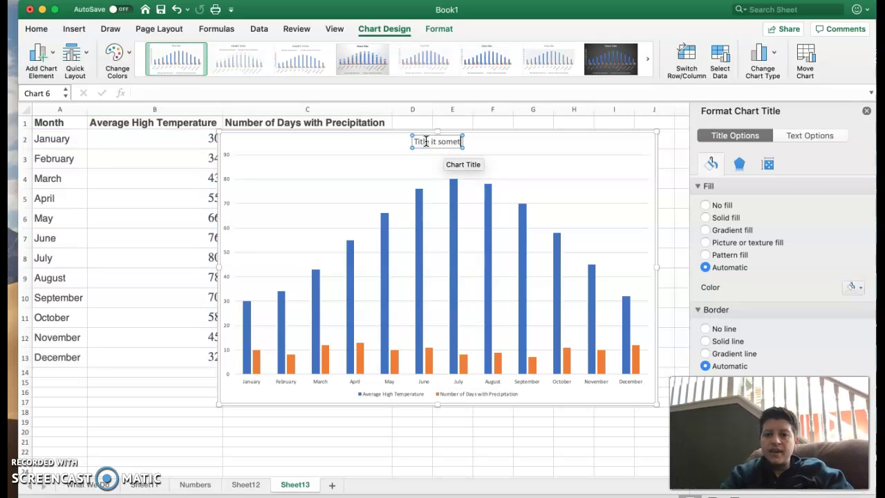
key("Return")
- Correct the word "Title" in the column chart's title and close the title formatting options
left_click(412, 137)
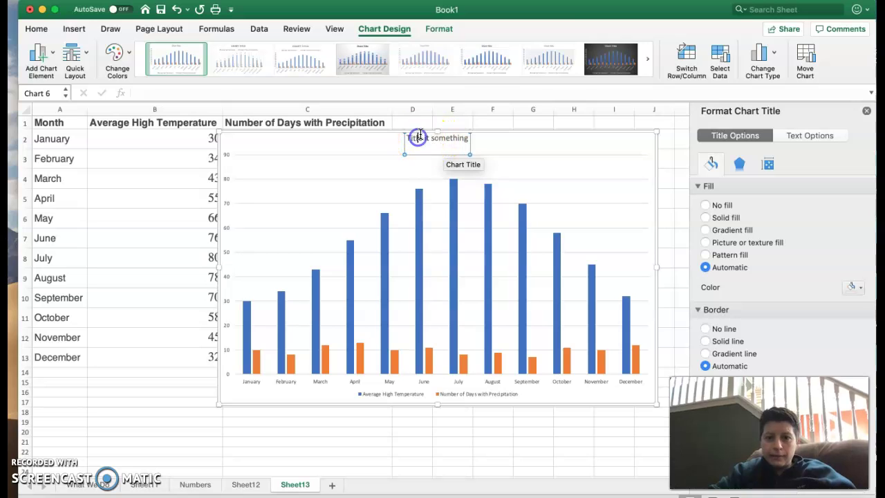
left_click(420, 137)
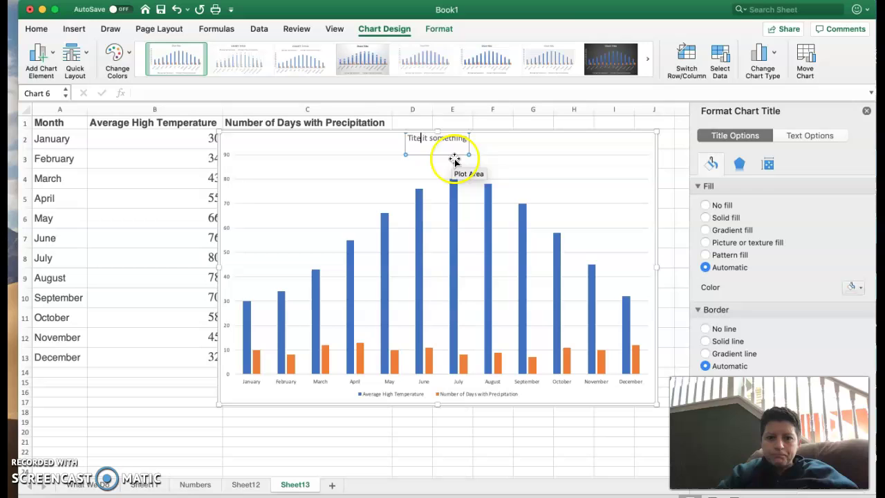
left_click(415, 110)
type("l")
left_click(462, 167)
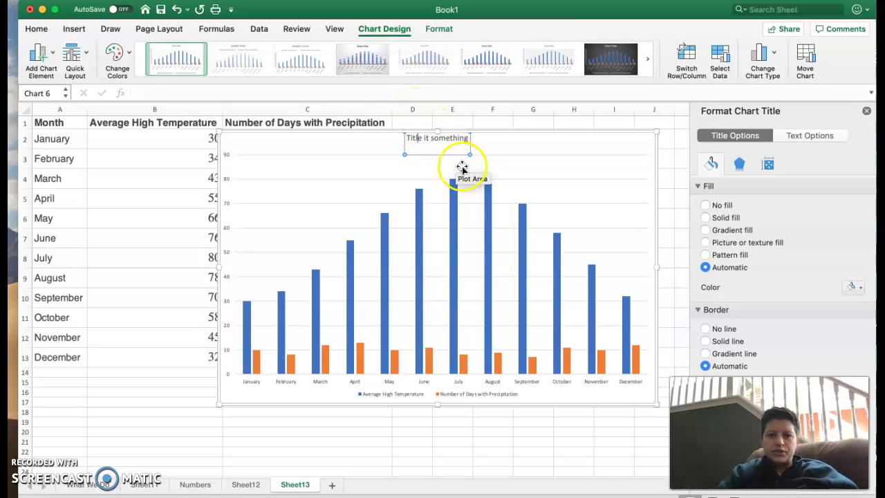
left_click(638, 143)
left_click(866, 111)
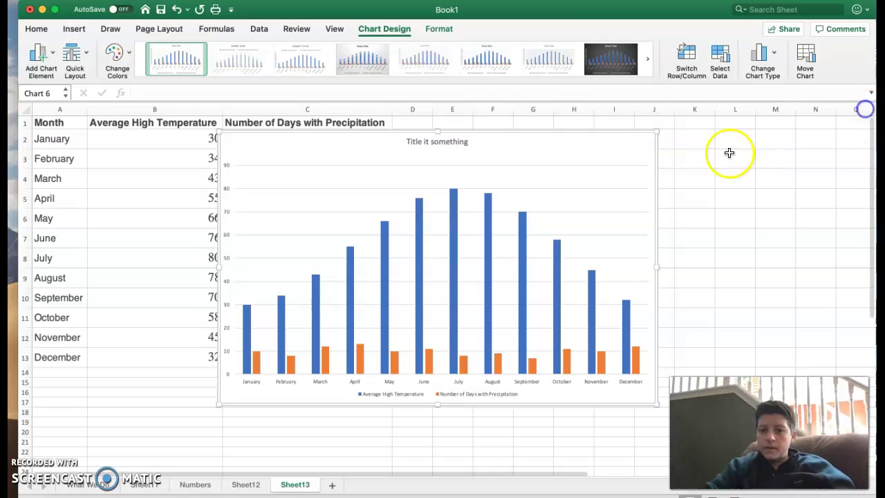
- Delete the two-series column chart and insert a basic 2-D line chart of the same data in A1:C13
left_click(642, 150)
key("Delete")
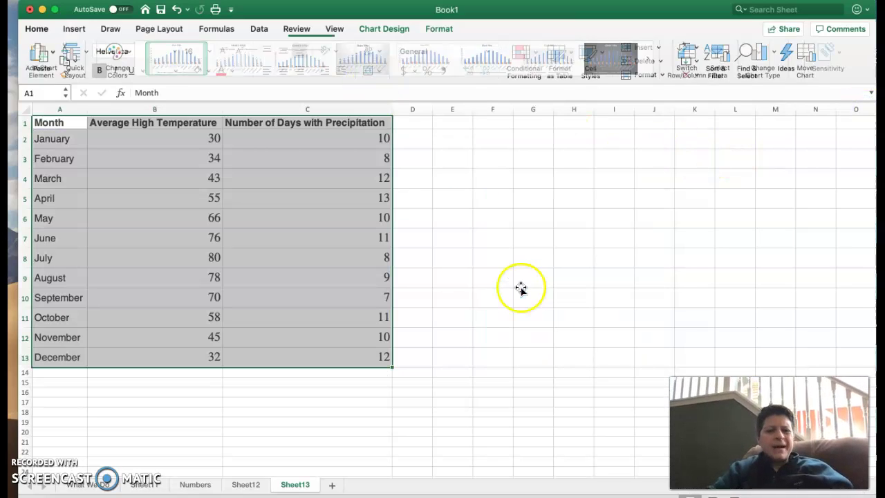
left_click(74, 29)
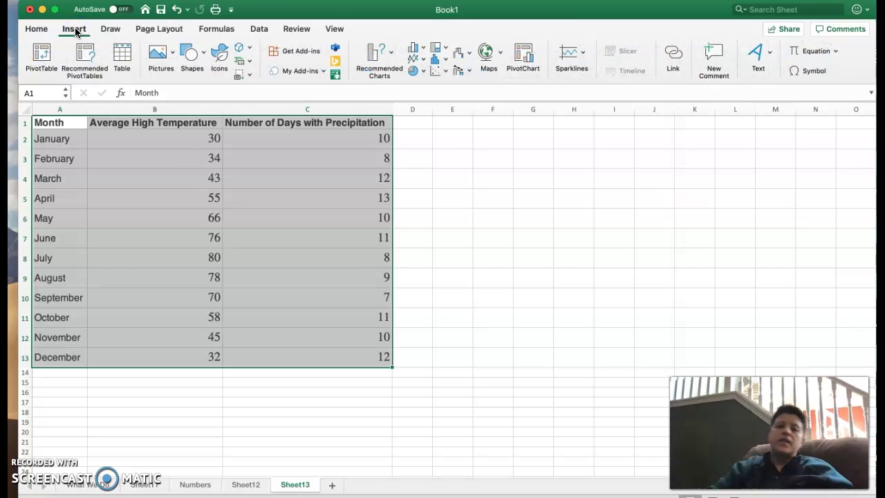
left_click(423, 61)
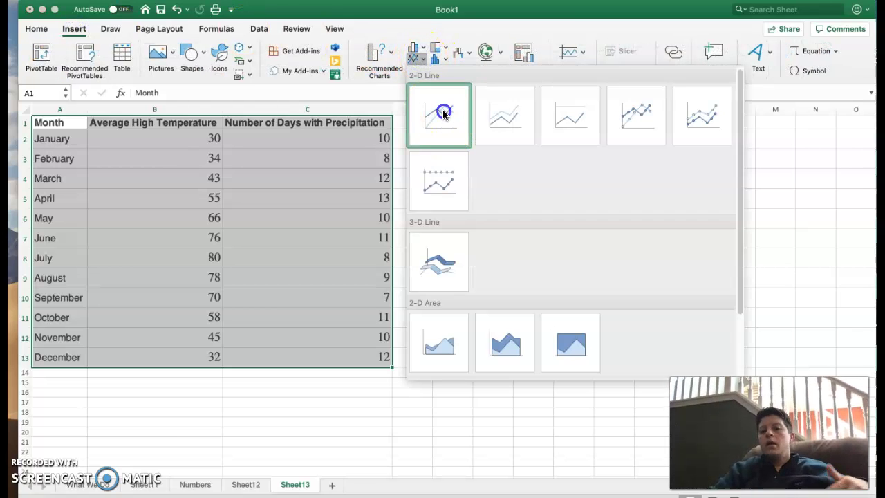
left_click(438, 112)
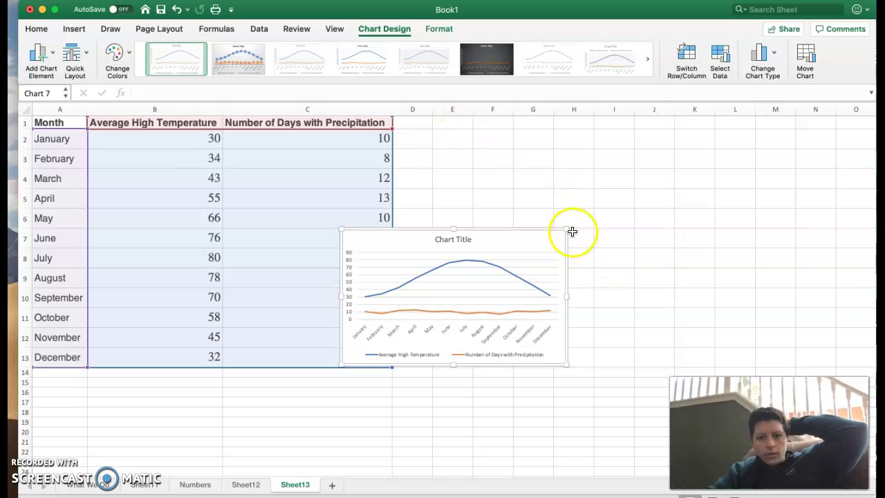
- Enlarge the two-series line chart so the month labels read horizontally and move it over columns B and C
left_click_drag(567, 229, 734, 128)
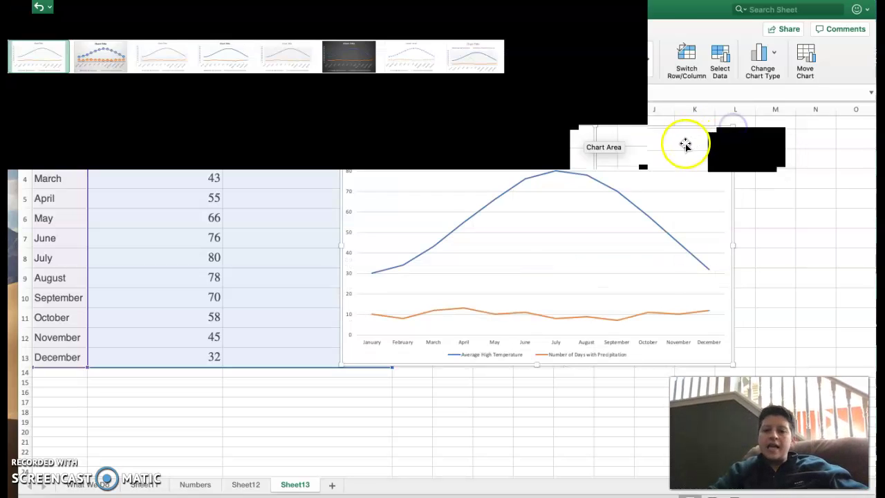
left_click_drag(683, 145, 538, 157)
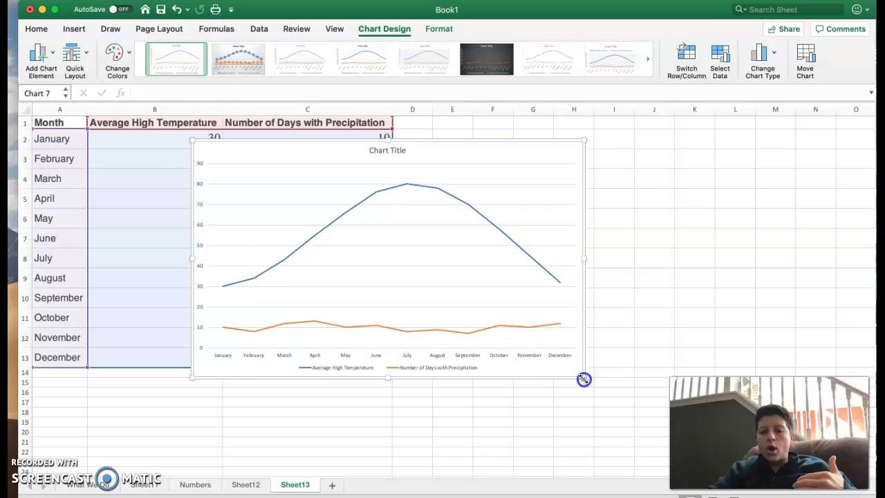
left_click_drag(584, 377, 647, 428)
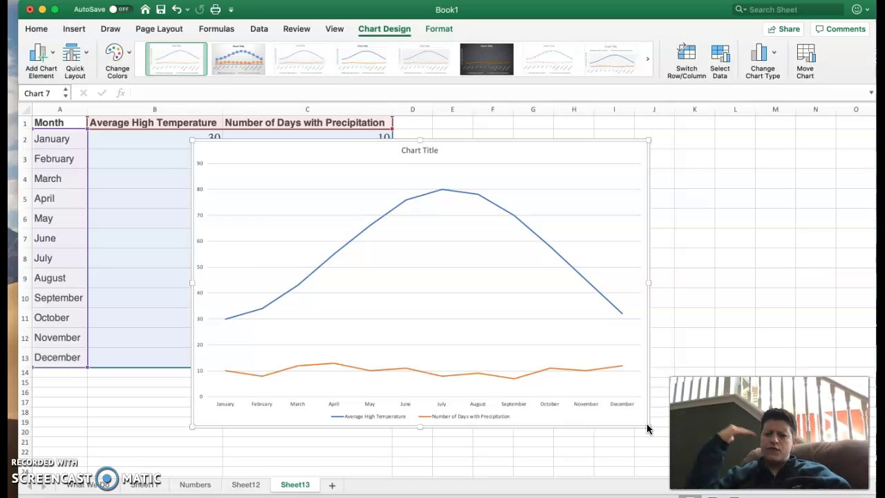
- Try the circular-marker and dark chart styles on the line chart, finishing with the last light style in the gallery
left_click(251, 63)
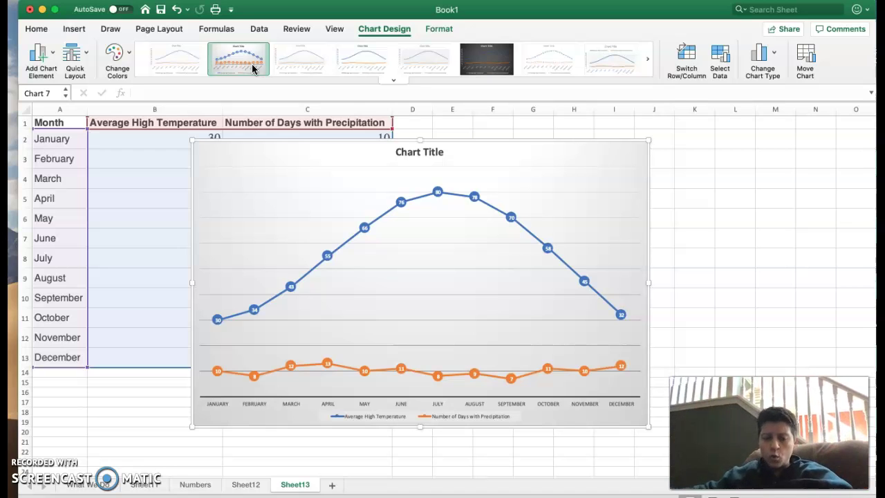
left_click(482, 61)
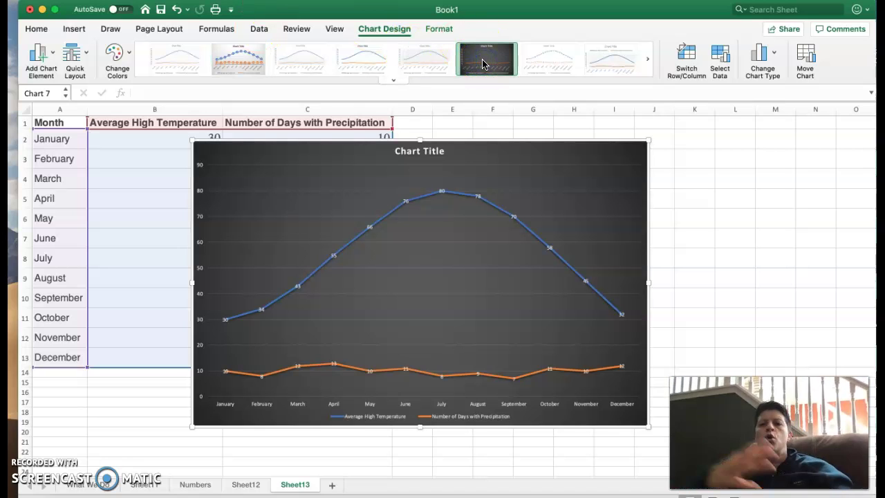
left_click(647, 59)
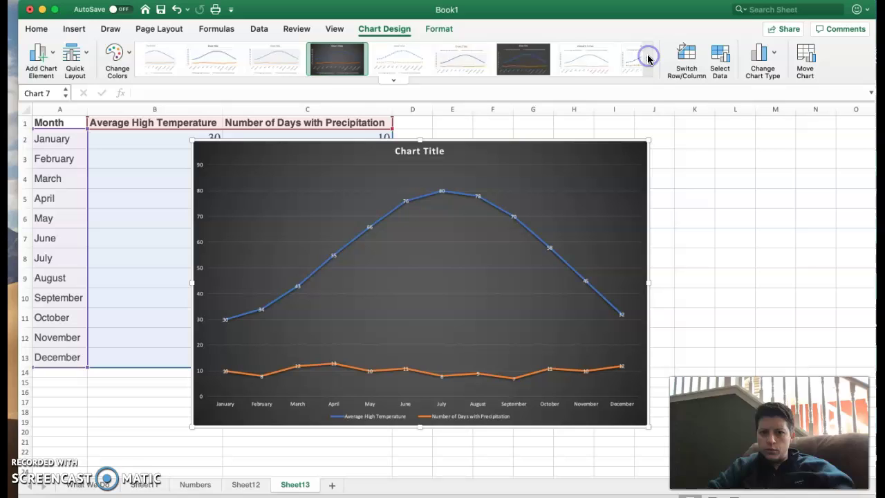
left_click(612, 60)
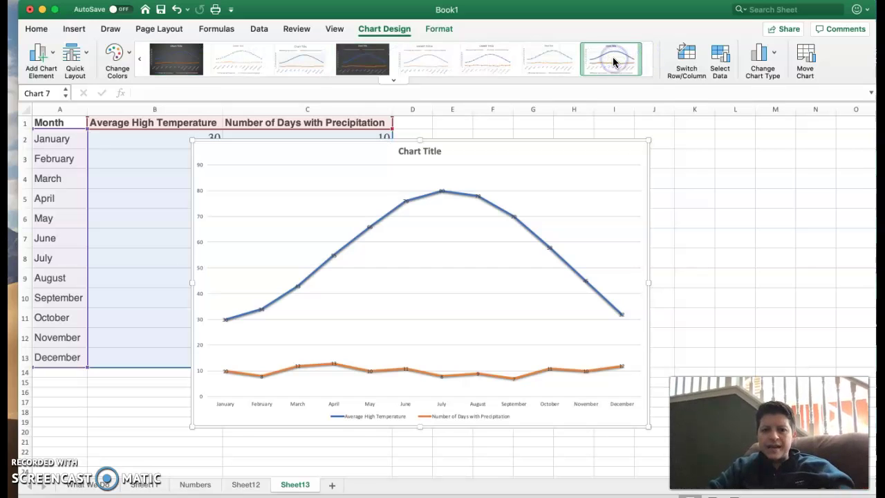
- Try different fills for the line chart's chart area, finishing with a picture or texture fill, and close the formatting options
double_click(626, 150)
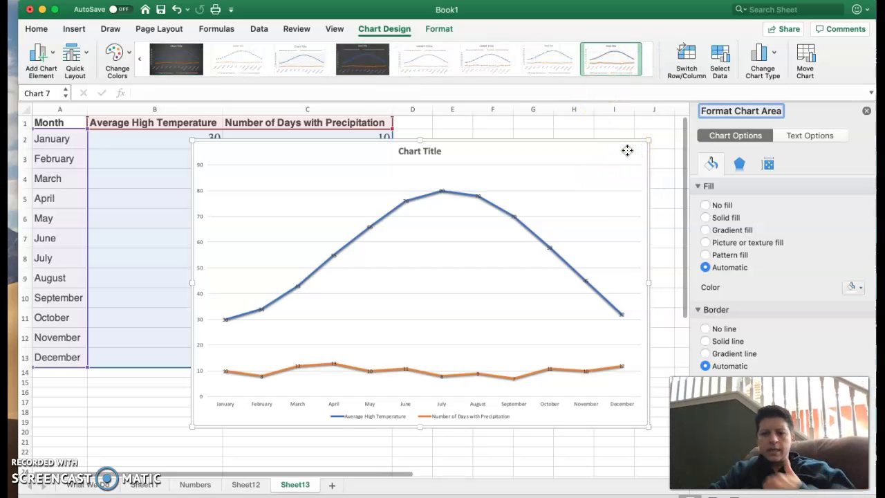
left_click(705, 242)
left_click(705, 231)
left_click(705, 217)
left_click(706, 241)
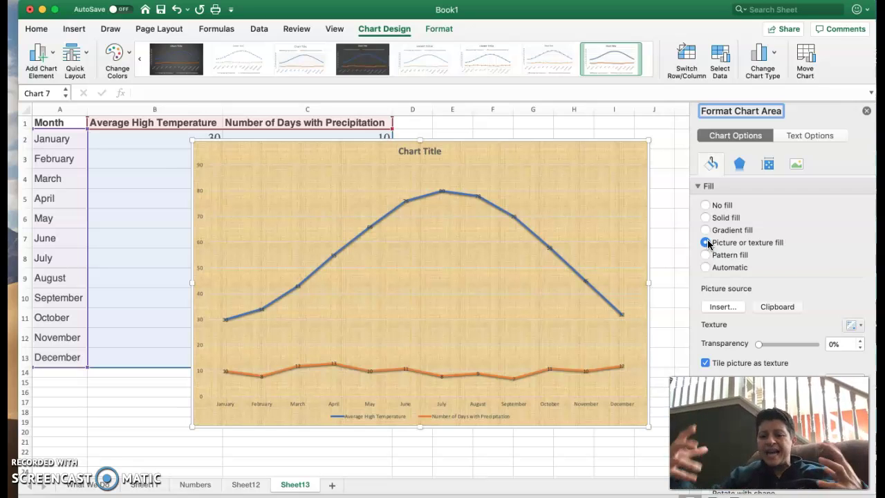
scroll(733, 349, "down", 5)
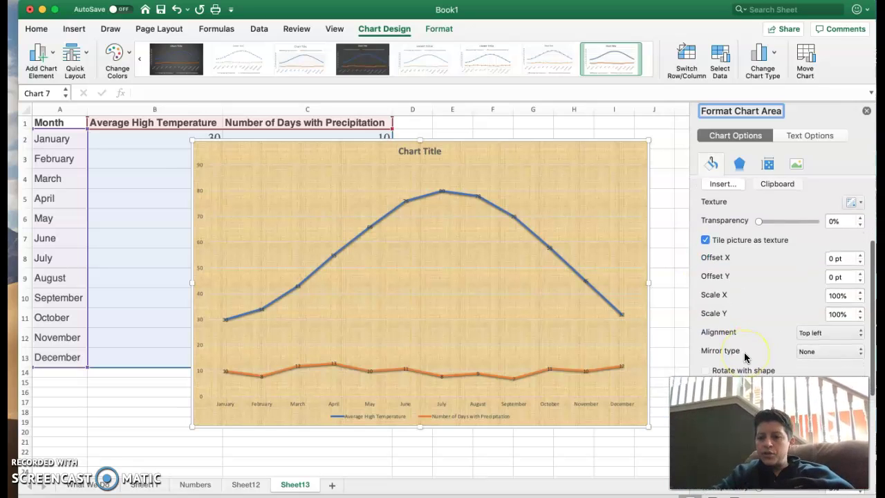
scroll(743, 349, "down", 2)
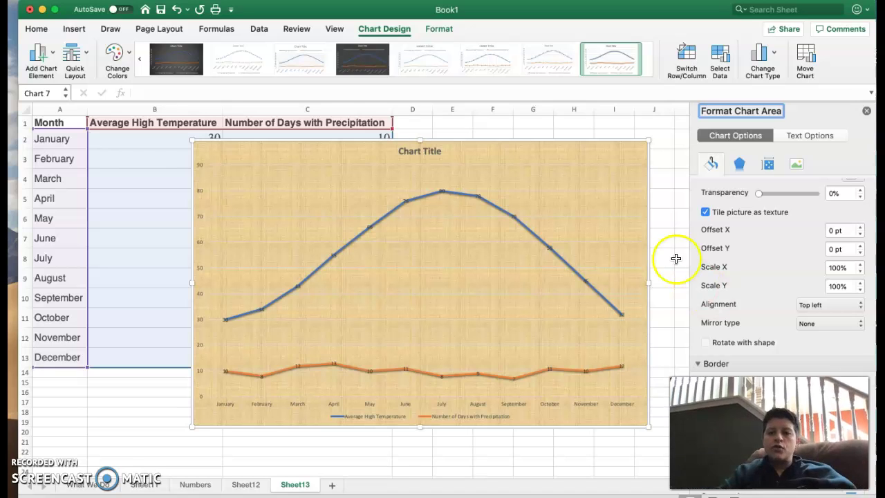
left_click(866, 111)
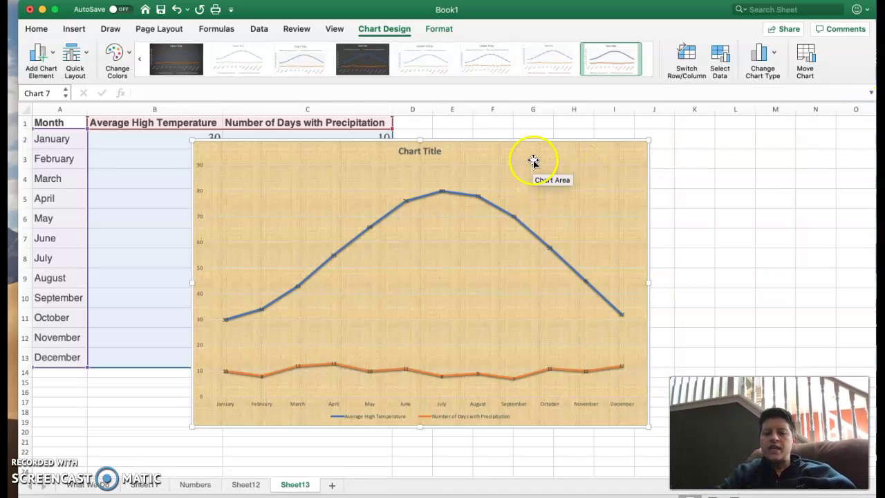
- Move the line chart clear of the data table and back over columns B and C
left_click_drag(532, 160, 740, 139)
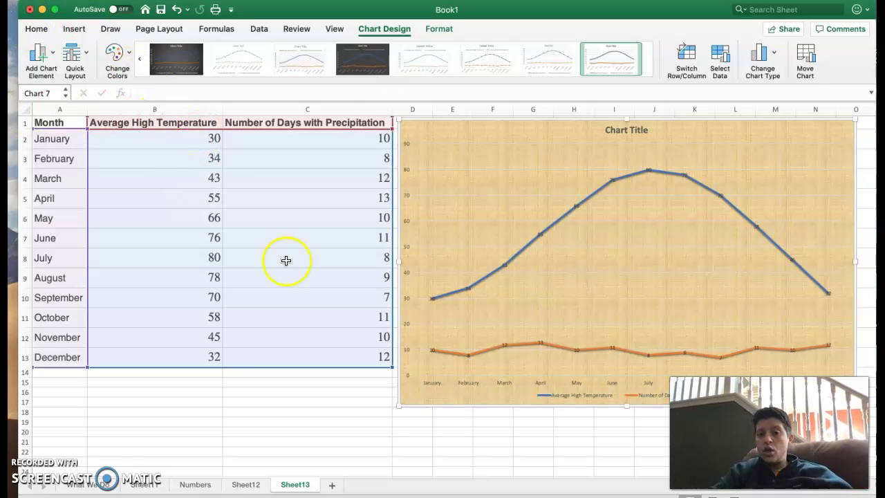
left_click_drag(522, 127, 333, 143)
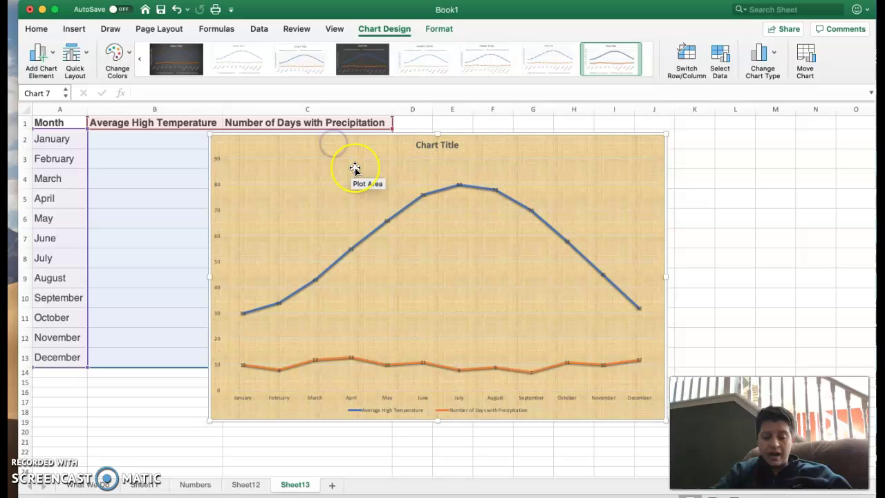